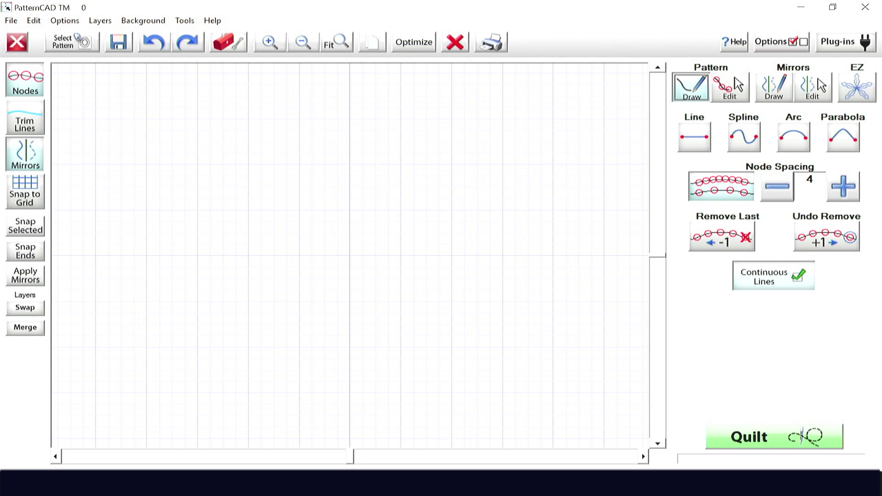
# Try a PatternCAD line width of 2 in the preferences and restore it to 3
pyautogui.click(779, 41)
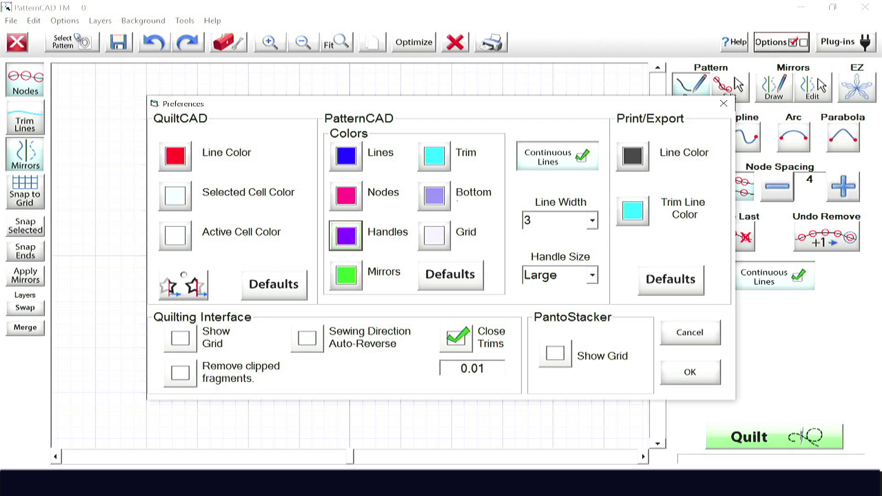
pyautogui.click(592, 221)
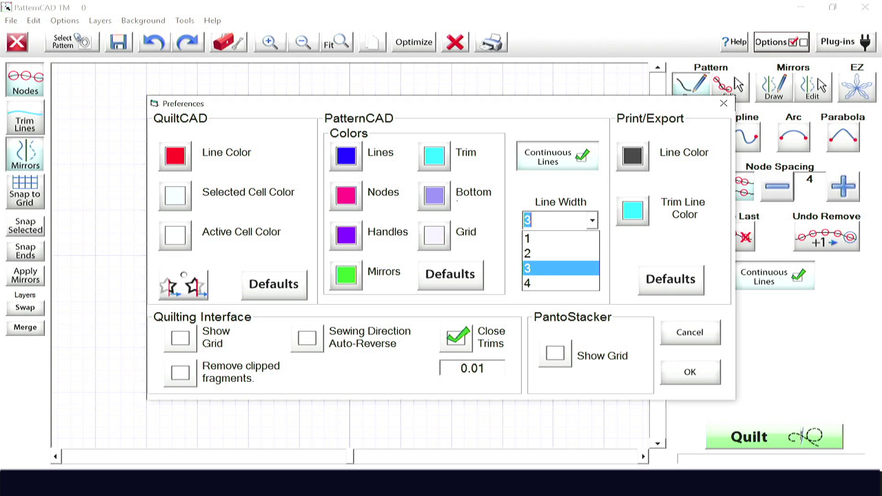
pyautogui.click(559, 252)
pyautogui.click(592, 220)
pyautogui.click(559, 268)
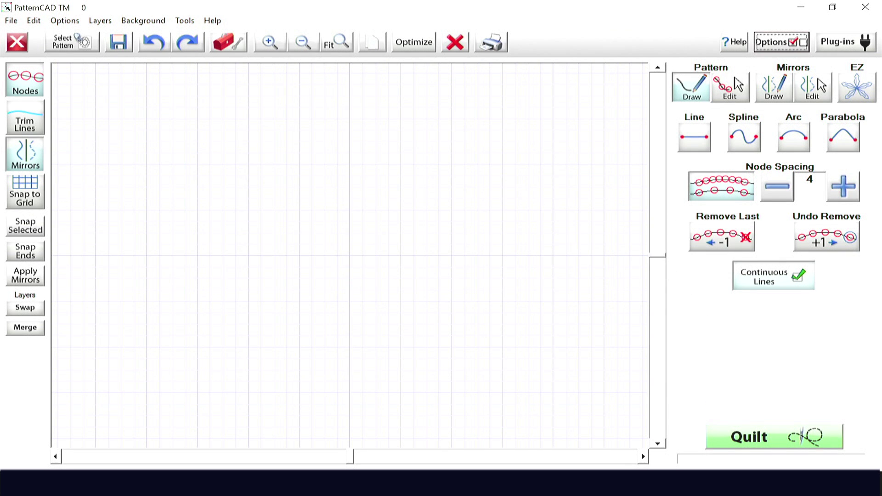
# Reduce the node spacing to 1 and handwrite a first name across the upper half of the canvas in separate freehand strokes
pyautogui.click(779, 186)
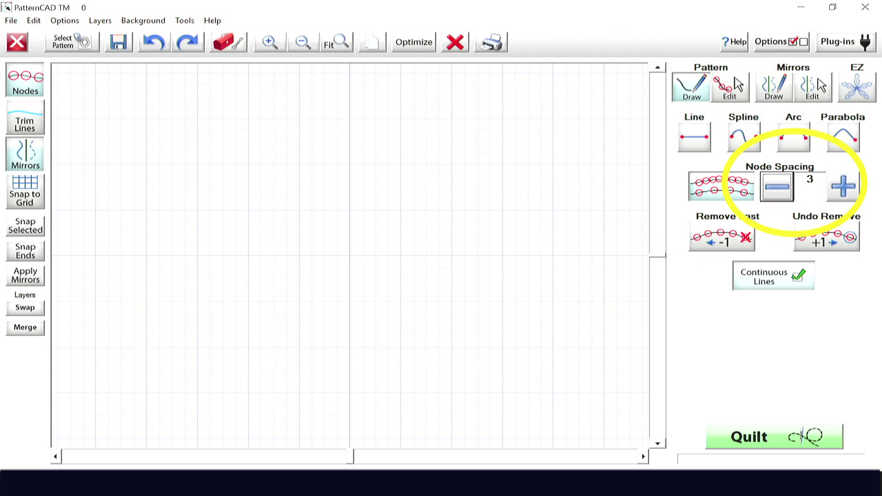
pyautogui.click(779, 187)
pyautogui.click(778, 187)
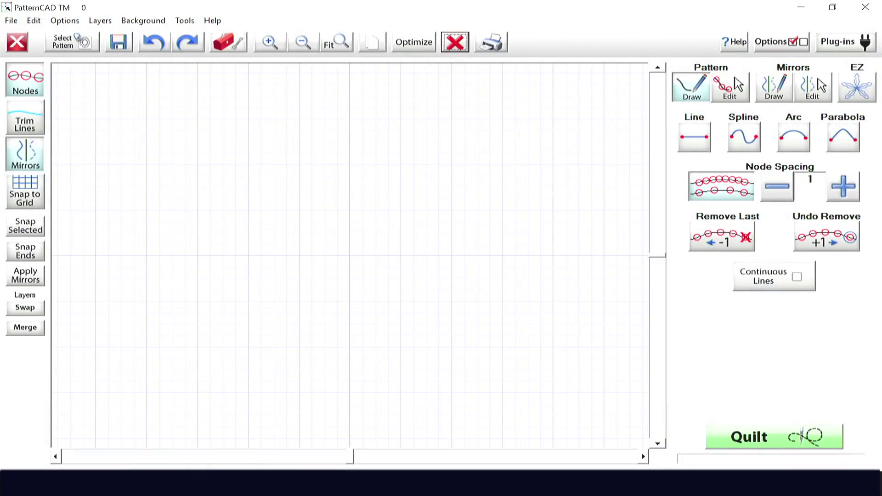
pyautogui.moveTo(83, 109); pyautogui.dragTo(99, 246)
pyautogui.moveTo(139, 115)
pyautogui.mouseDown()
pyautogui.moveTo(158, 211)
pyautogui.moveTo(219, 198)
pyautogui.moveTo(248, 232)
pyautogui.moveTo(253, 206)
pyautogui.moveTo(350, 207)
pyautogui.moveTo(406, 183)
pyautogui.moveTo(520, 191)
pyautogui.mouseUp()
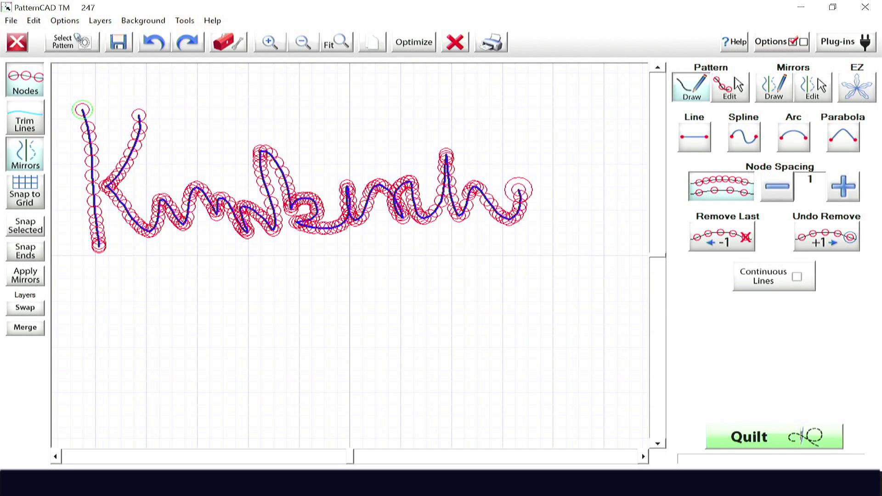
# Select all nodes of the handwritten name and simplify them
pyautogui.click(729, 88)
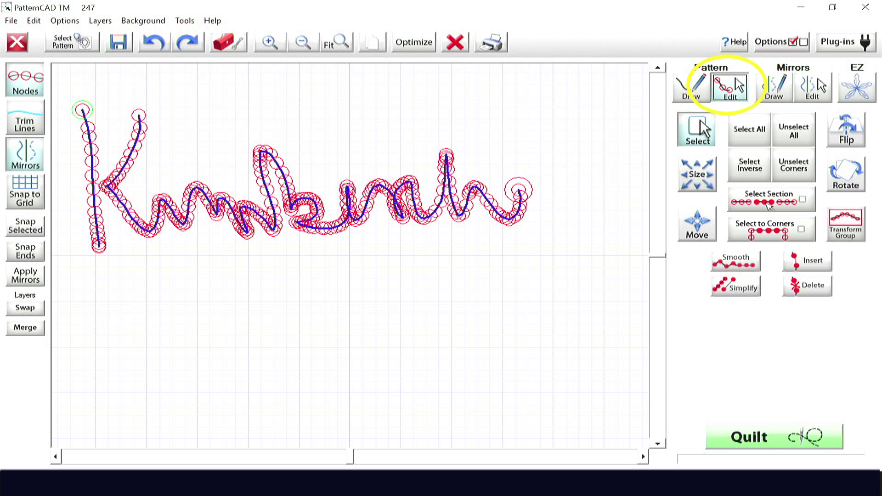
pyautogui.click(749, 129)
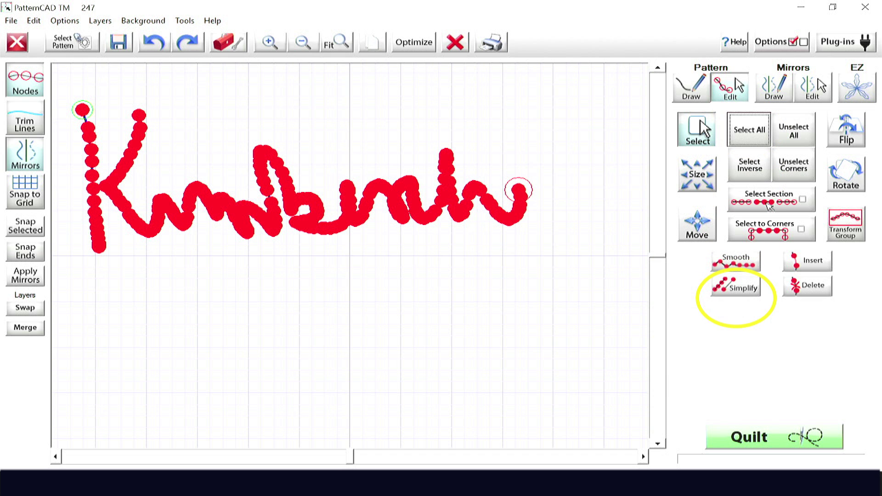
pyautogui.click(735, 287)
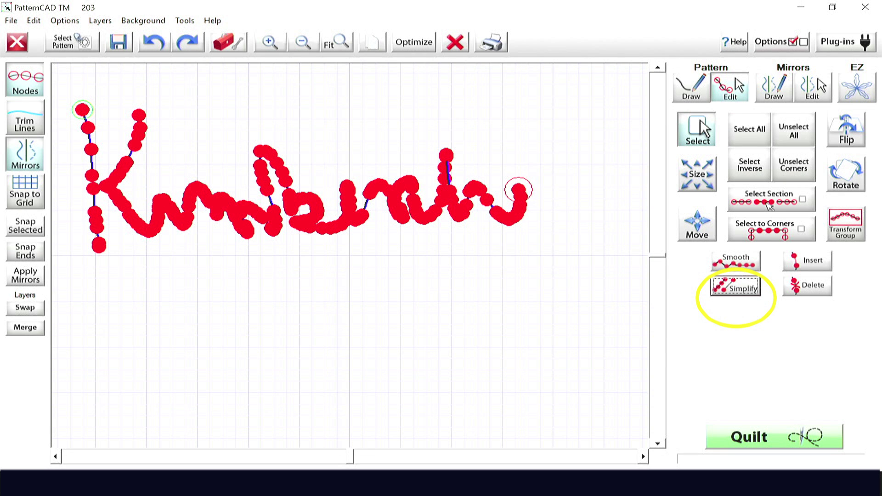
# Smooth the handwritten name five times, hiding the nodes after the first pass
pyautogui.click(734, 261)
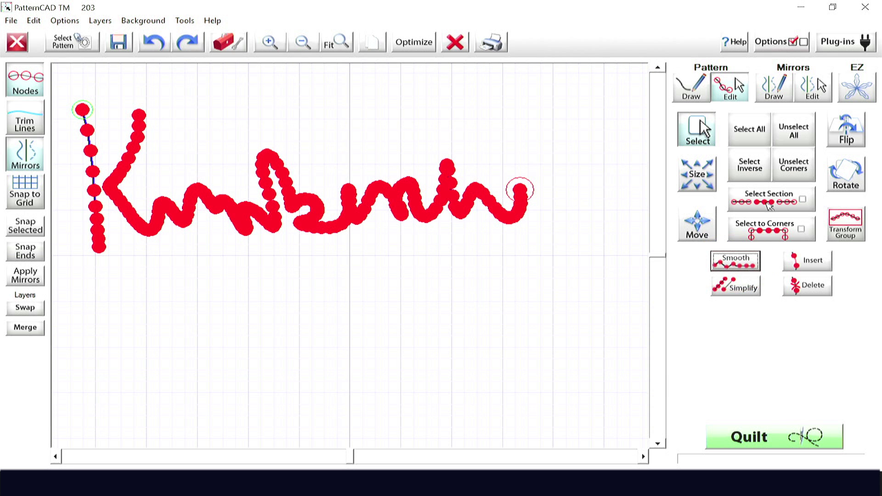
pyautogui.click(25, 79)
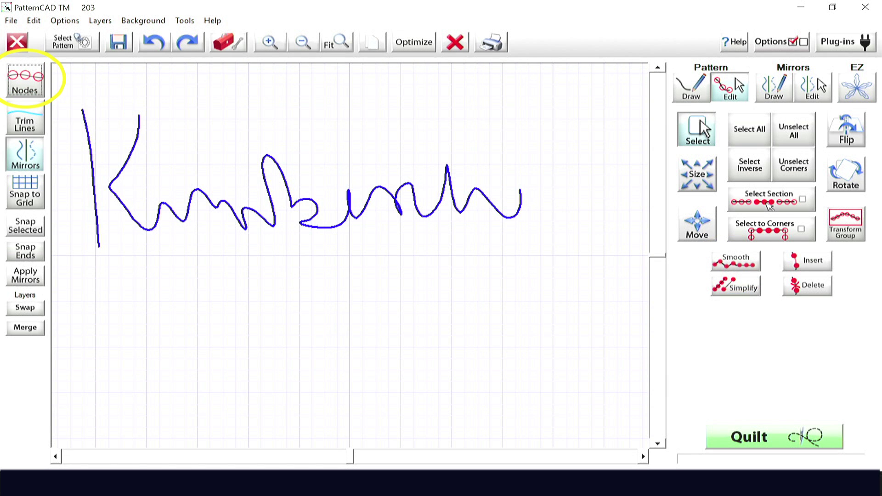
pyautogui.click(735, 260)
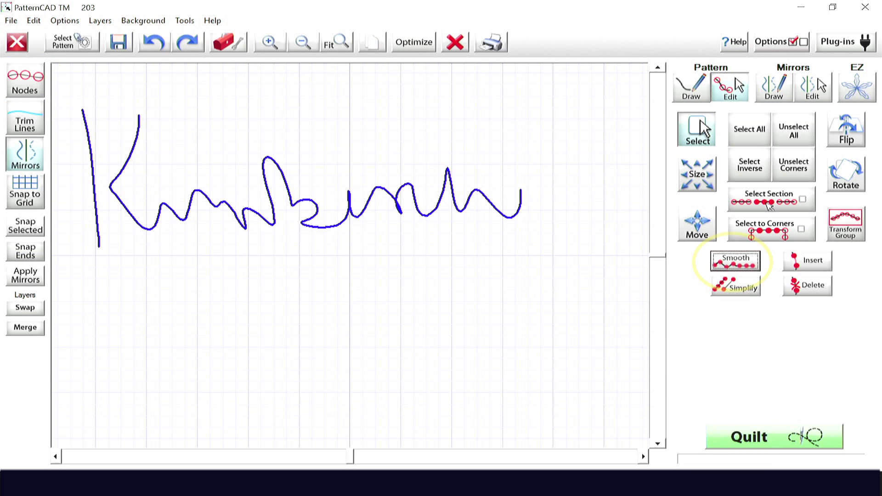
pyautogui.click(735, 260)
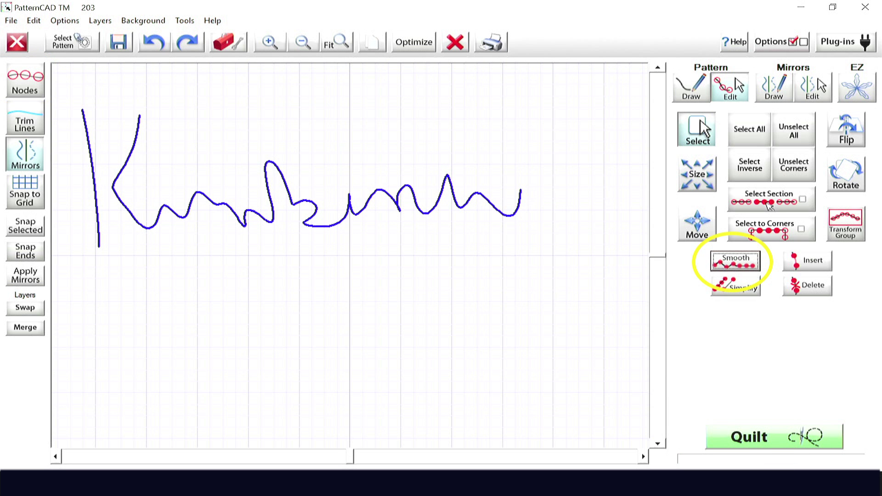
pyautogui.click(735, 260)
pyautogui.click(736, 261)
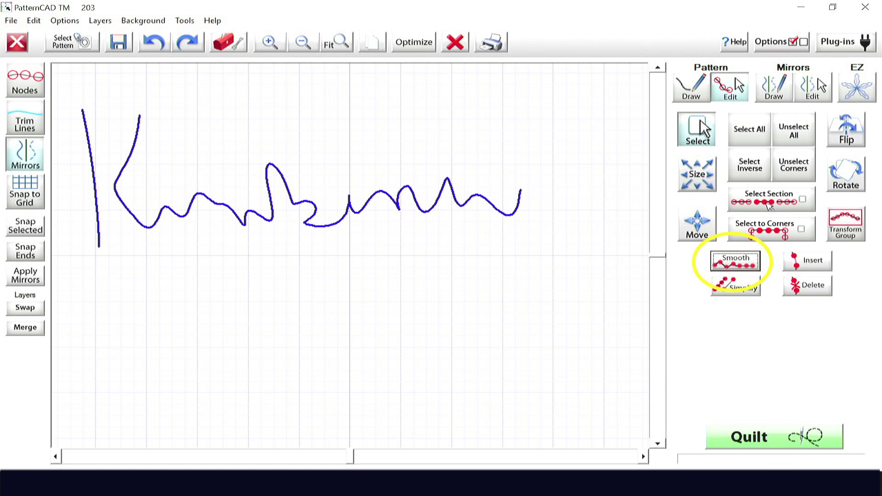
# Undo all the smoothing and simplifying of the handwritten name
pyautogui.click(154, 42)
pyautogui.click(154, 42)
pyautogui.click(154, 41)
pyautogui.click(154, 42)
pyautogui.click(154, 42)
pyautogui.click(154, 42)
pyautogui.click(154, 42)
pyautogui.click(154, 42)
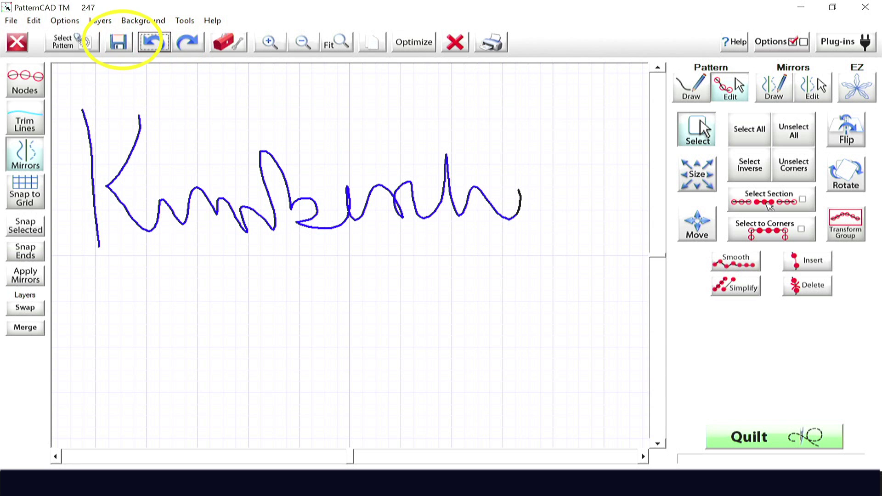
# Save the pattern as a GPF file in the Patterns folder, named with the first name followed by 2
pyautogui.click(118, 42)
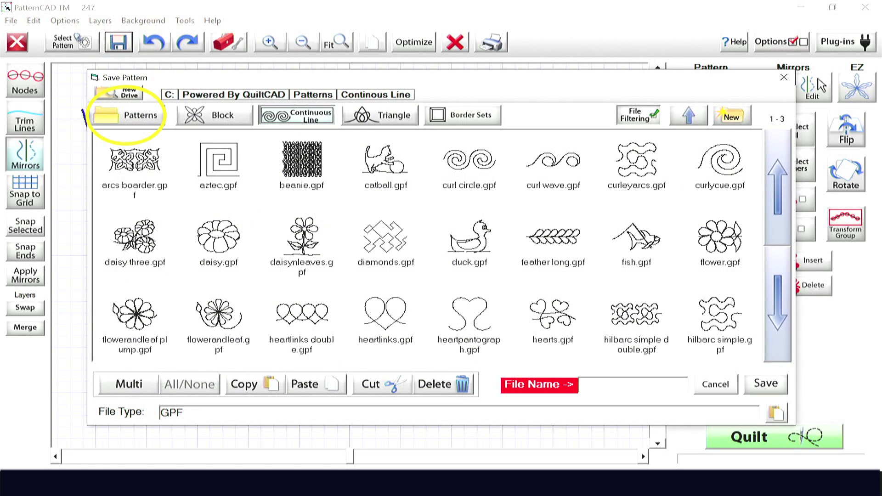
pyautogui.click(126, 115)
pyautogui.click(632, 384)
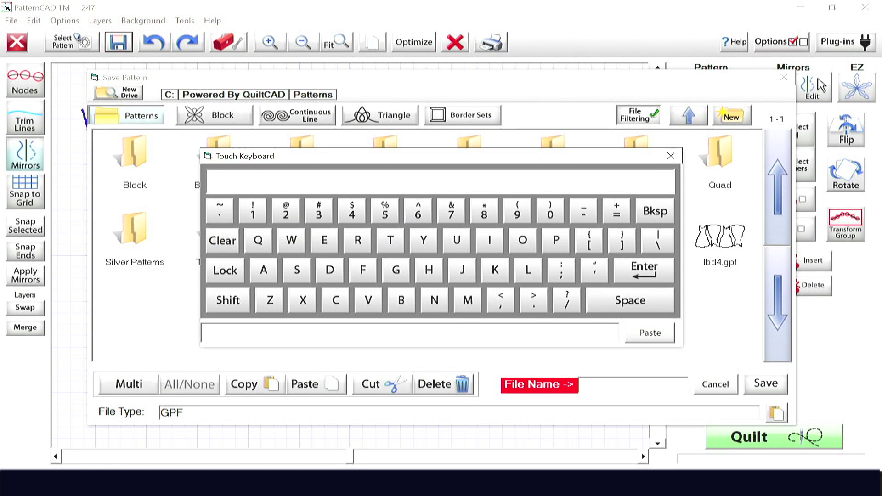
pyautogui.write('kim')
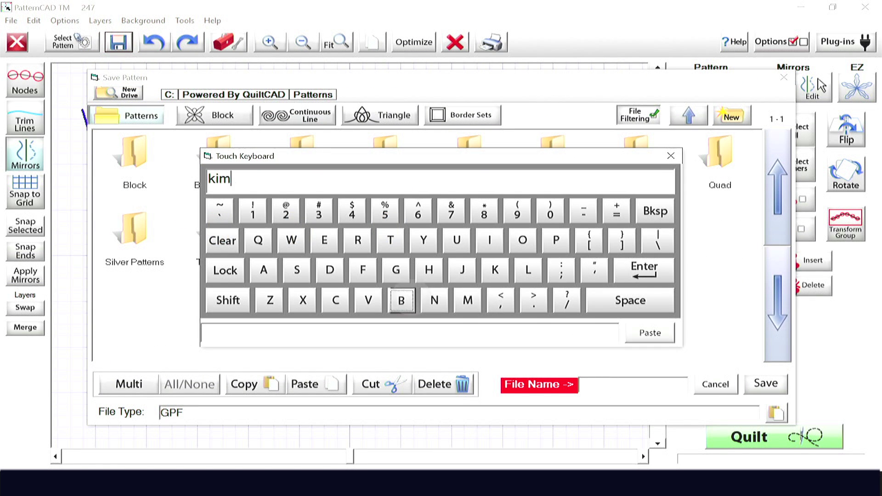
pyautogui.write('berli')
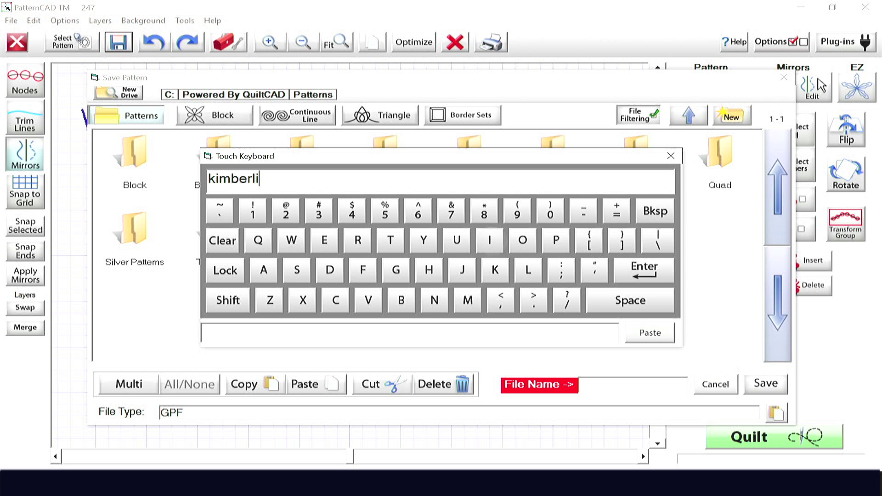
pyautogui.write('2')
pyautogui.press('Return')
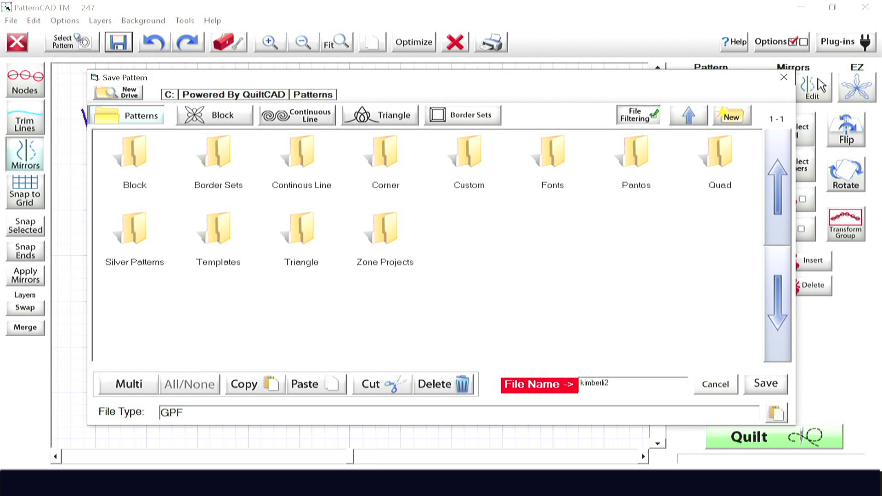
pyautogui.click(765, 383)
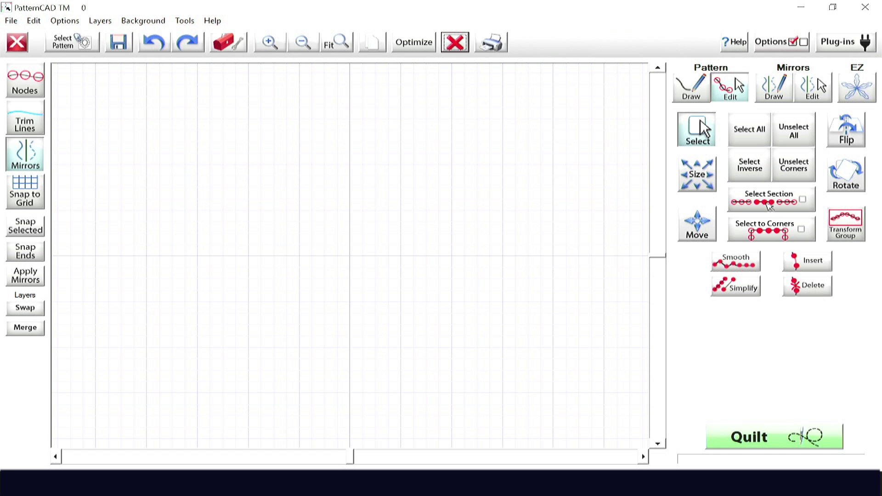
# Load the little-black-dress picture from the Desktop as the background image
pyautogui.click(143, 20)
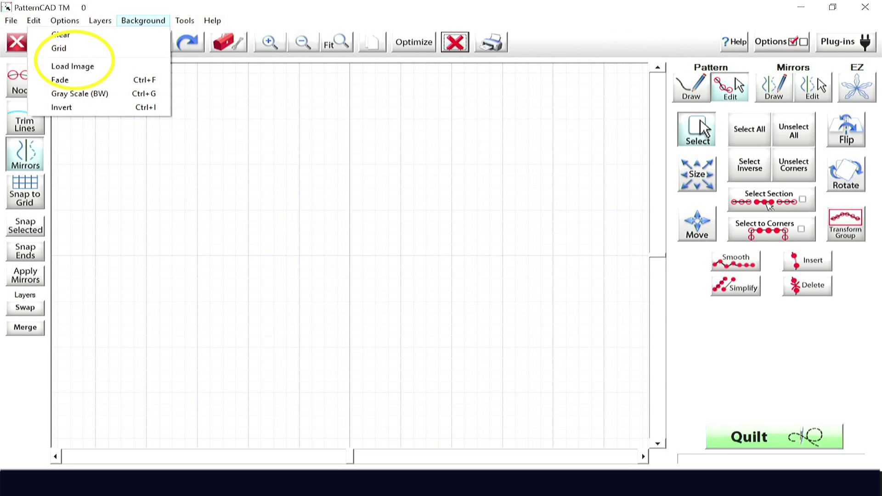
pyautogui.click(73, 66)
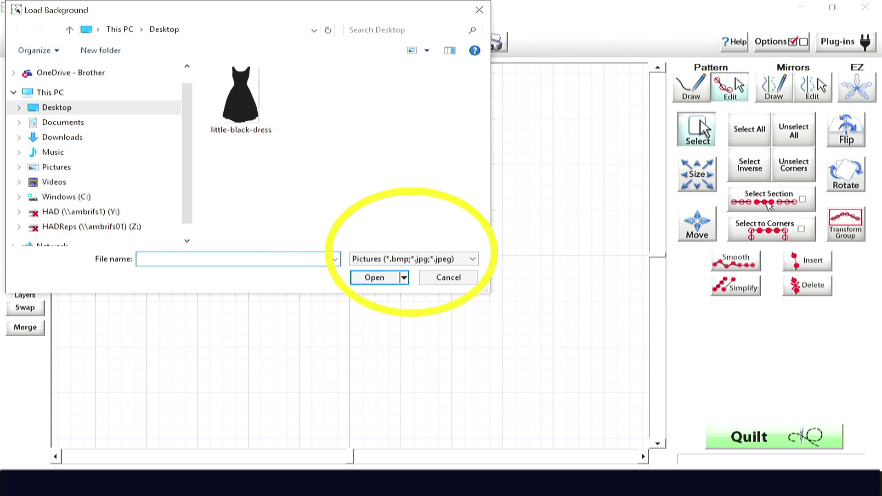
pyautogui.click(240, 99)
pyautogui.click(375, 277)
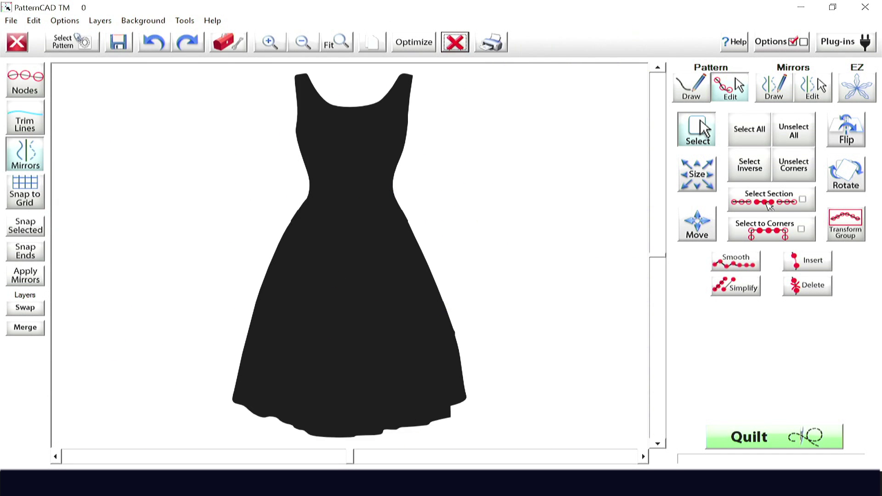
# Trace the dress outline freehand with continuous lines enabled, and close it by snapping its ends together, with the nodes hidden
pyautogui.click(691, 87)
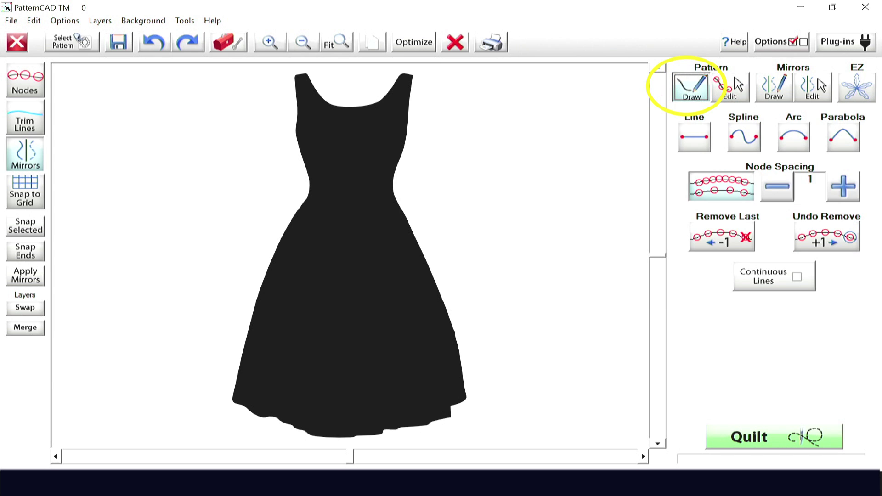
pyautogui.click(773, 276)
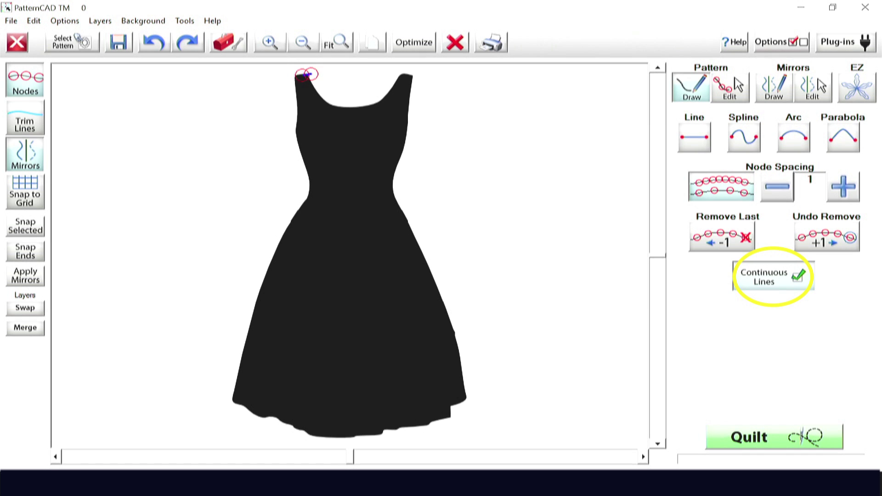
pyautogui.moveTo(311, 74)
pyautogui.mouseDown()
pyautogui.moveTo(276, 417)
pyautogui.moveTo(420, 241)
pyautogui.moveTo(395, 186)
pyautogui.mouseUp()
pyautogui.moveTo(404, 159); pyautogui.dragTo(321, 81)
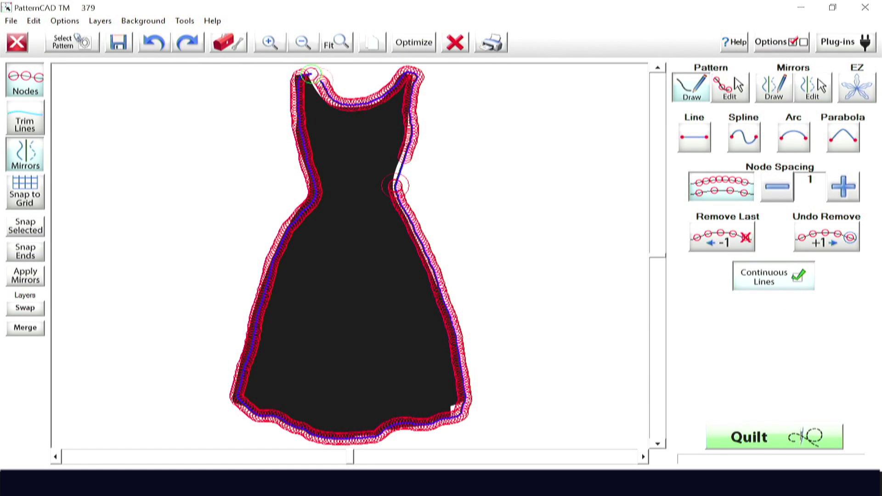
pyautogui.click(25, 251)
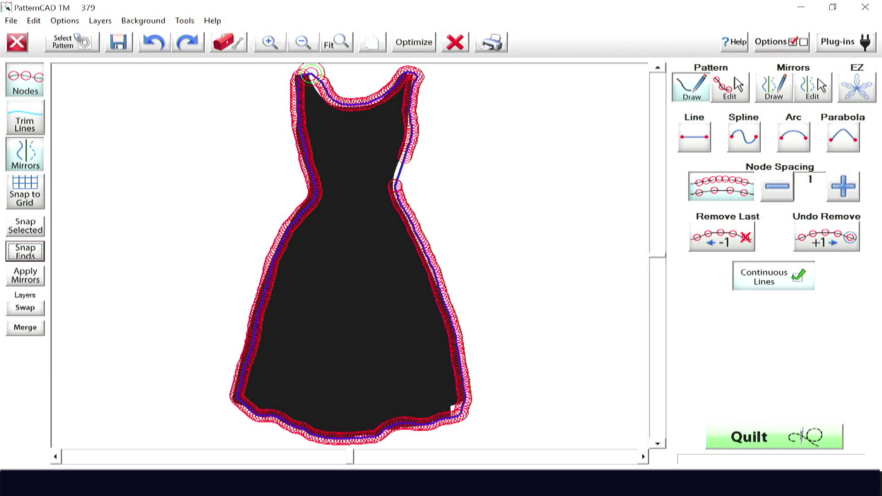
pyautogui.click(26, 79)
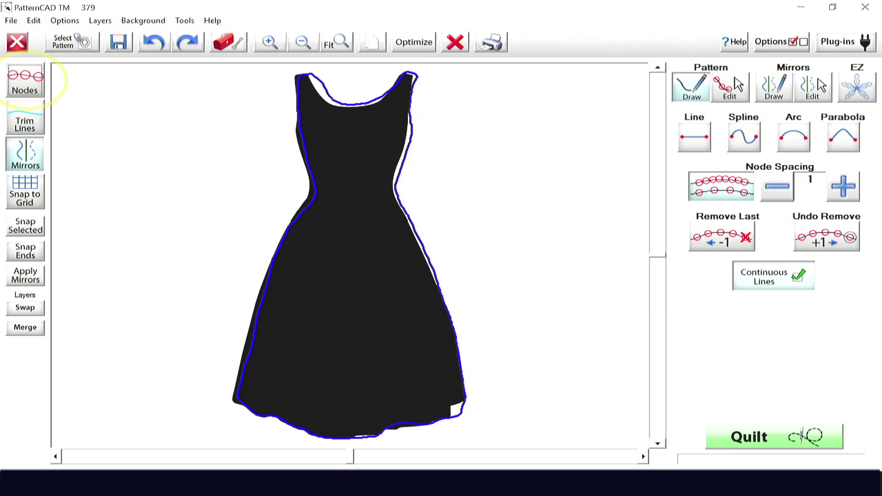
# Select the entire dress outline, show its nodes and make one copy of it
pyautogui.click(730, 88)
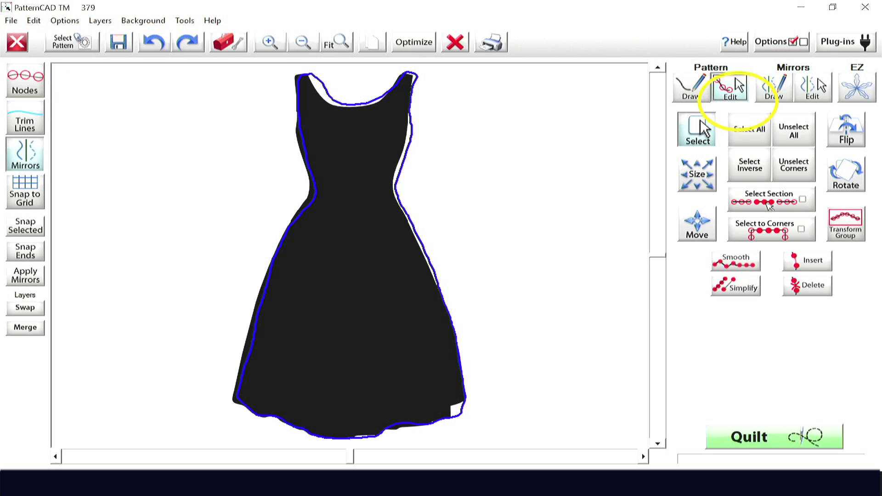
pyautogui.click(749, 129)
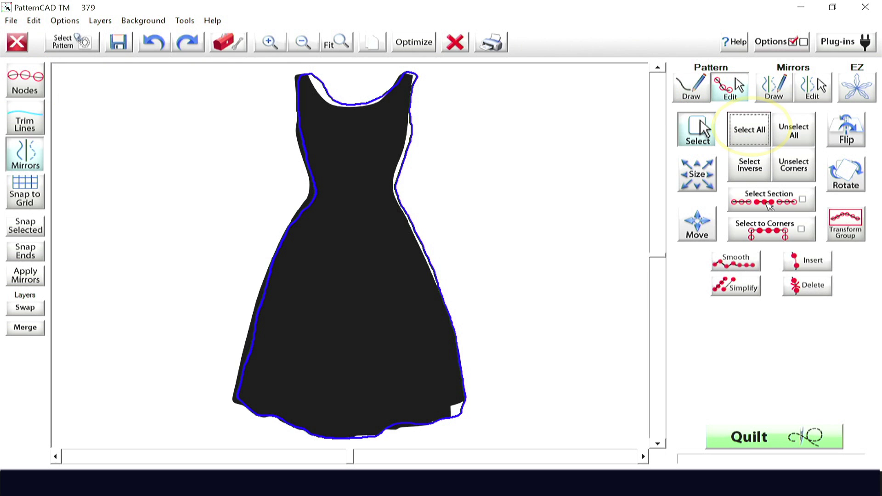
pyautogui.click(25, 79)
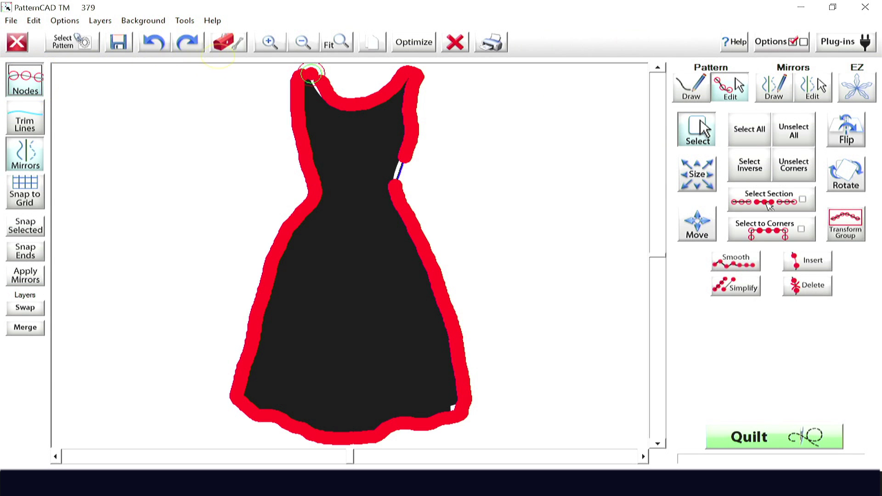
pyautogui.click(372, 42)
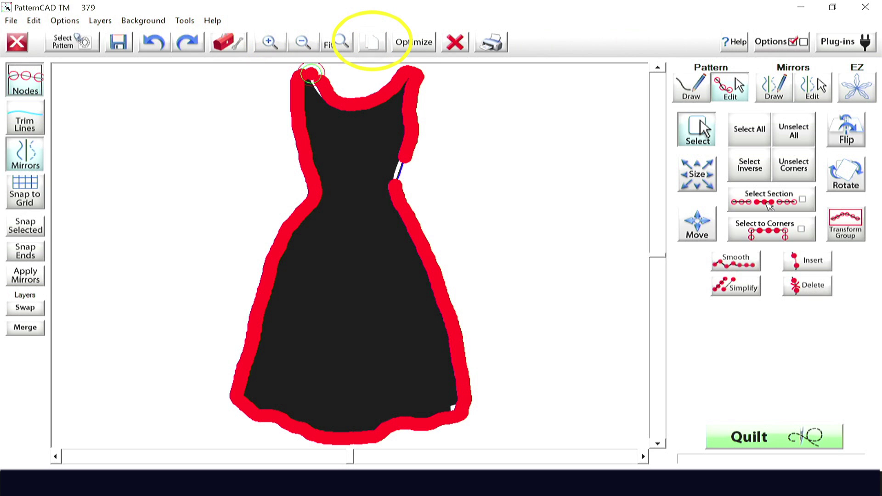
pyautogui.click(372, 41)
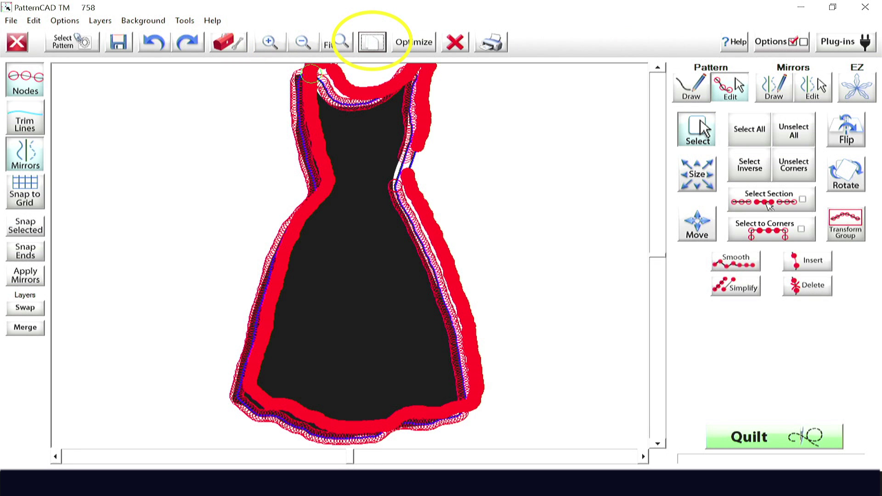
# Move the copied dress outline to the right so its skirt slightly overlaps the original, and hide the nodes
pyautogui.moveTo(469, 345); pyautogui.dragTo(583, 359)
pyautogui.moveTo(582, 359); pyautogui.dragTo(638, 362)
pyautogui.click(26, 80)
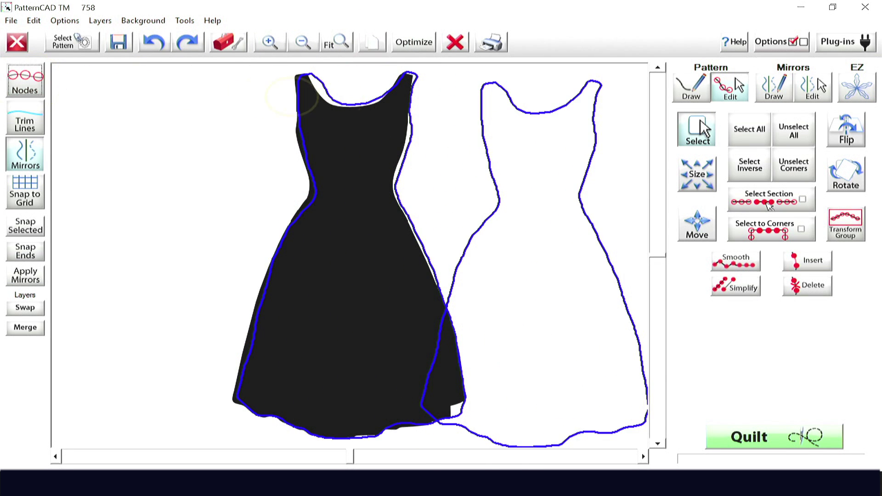
# Flip the copied dress outline upside down and move it up and left so it nests close beside the original
pyautogui.click(846, 131)
pyautogui.click(771, 148)
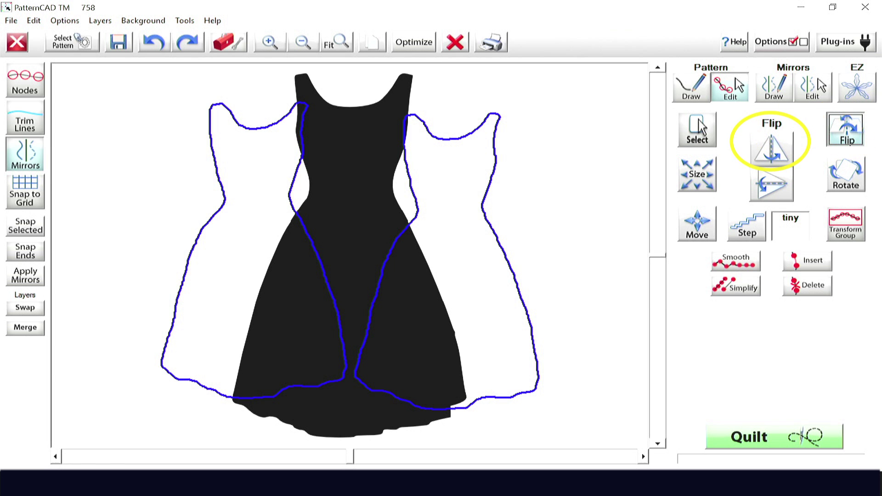
pyautogui.click(771, 184)
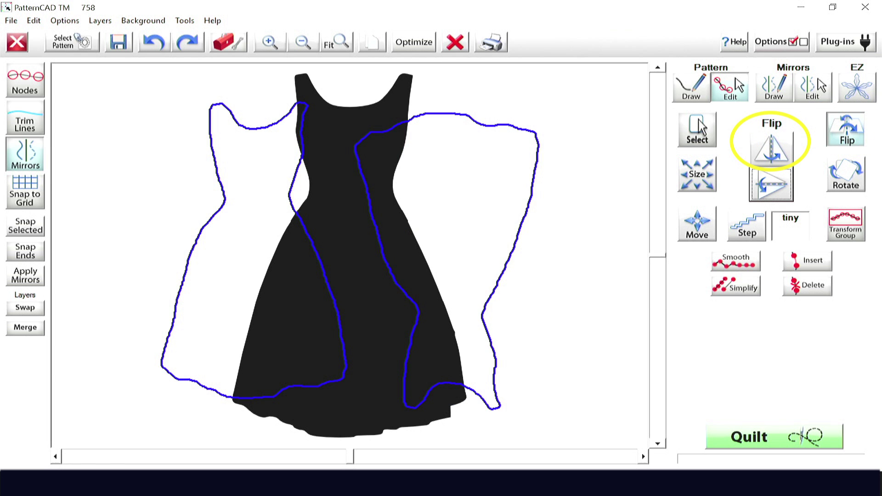
pyautogui.moveTo(516, 243); pyautogui.dragTo(470, 221)
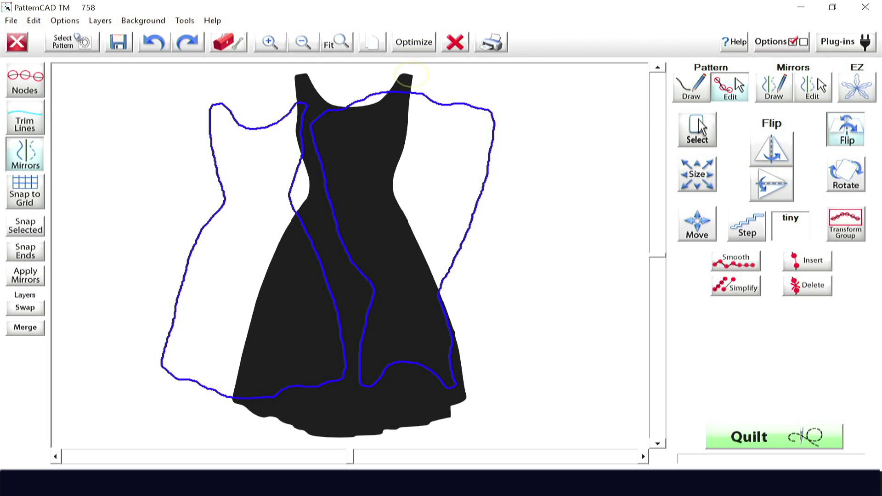
# Clear the background picture and save the pattern as 2dresses in the Patterns folder in GPF format
pyautogui.click(143, 21)
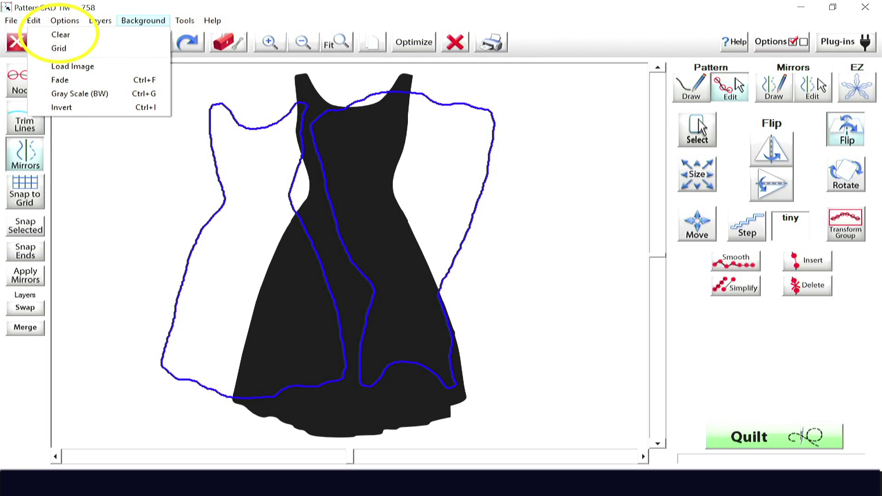
pyautogui.click(61, 35)
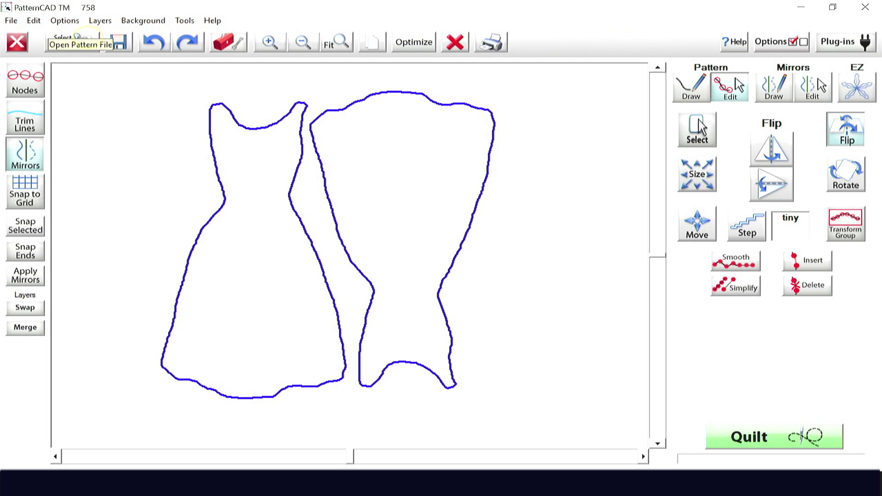
pyautogui.click(117, 41)
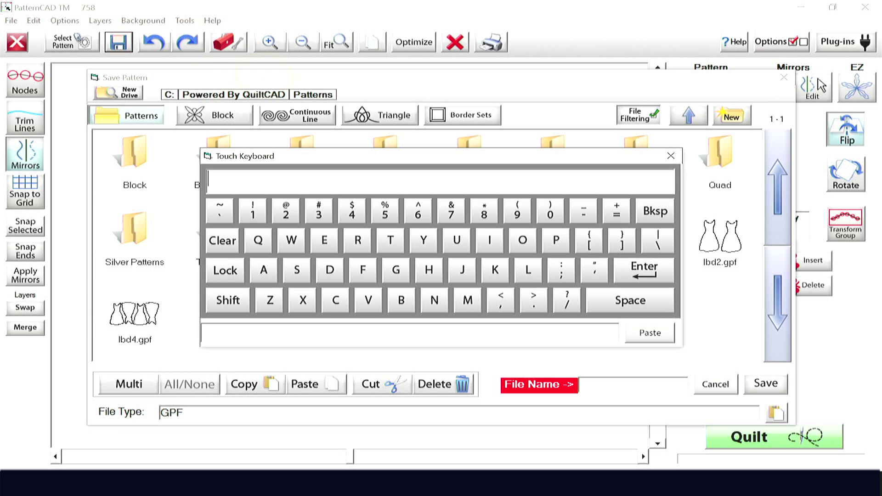
pyautogui.write('2')
pyautogui.click(329, 270)
pyautogui.click(357, 240)
pyautogui.click(325, 241)
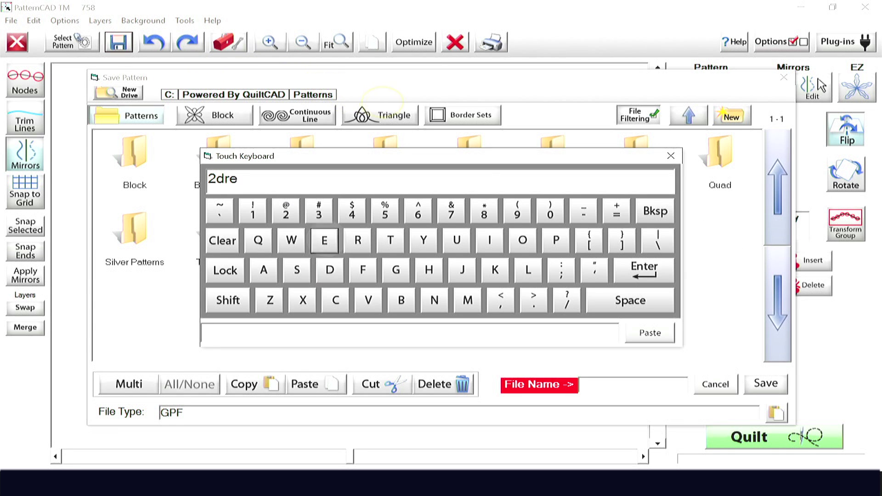
pyautogui.click(296, 270)
pyautogui.click(296, 270)
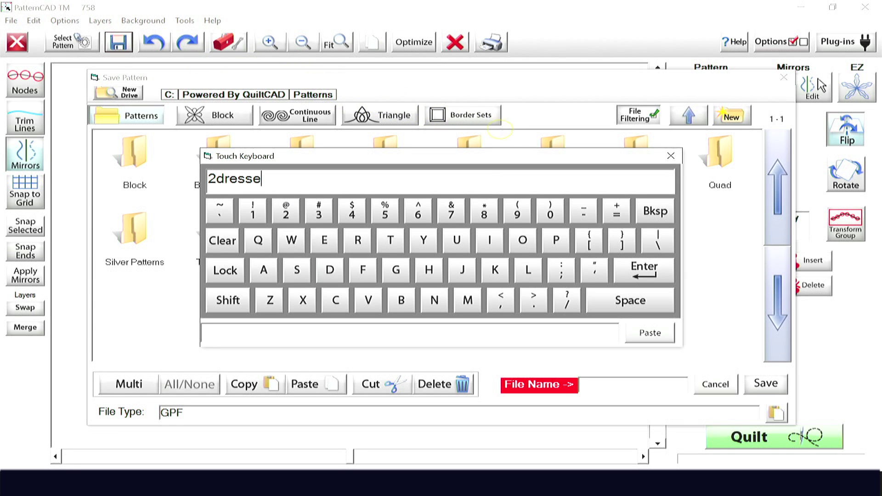
pyautogui.click(297, 270)
pyautogui.click(644, 270)
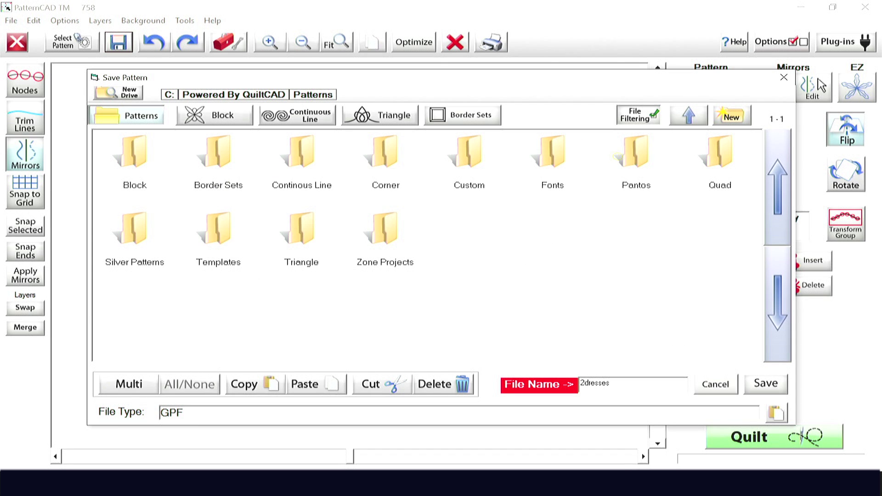
pyautogui.click(765, 383)
# Select both dress outlines and shrink them together in tiny steps with the proportions locked, so they take up slightly less of the canvas
pyautogui.click(696, 174)
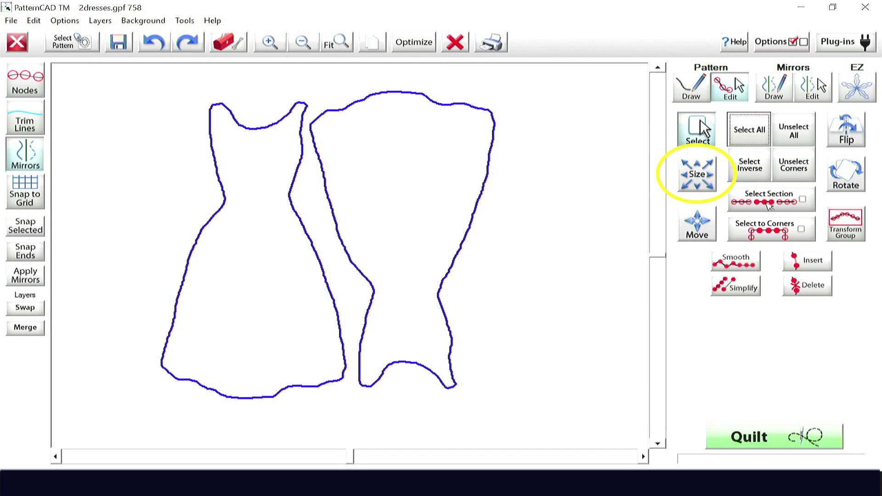
pyautogui.click(793, 184)
pyautogui.click(793, 184)
pyautogui.click(793, 183)
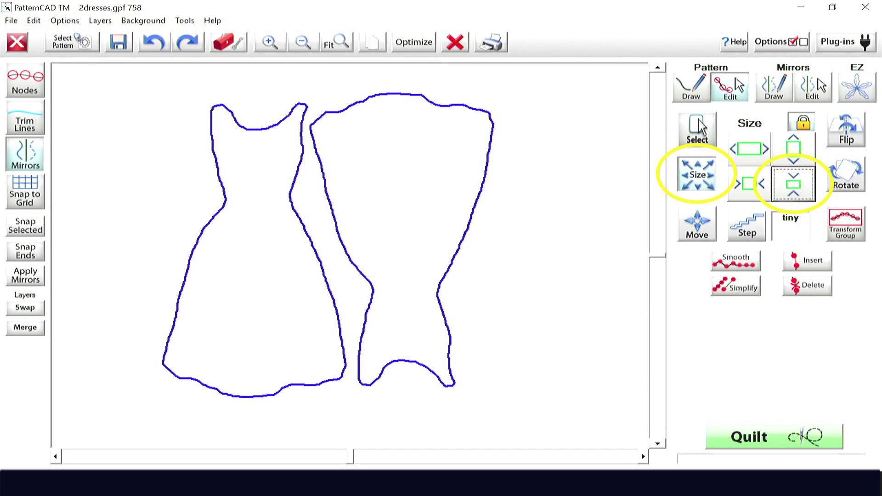
pyautogui.click(793, 184)
pyautogui.click(793, 183)
pyautogui.click(793, 184)
pyautogui.click(793, 184)
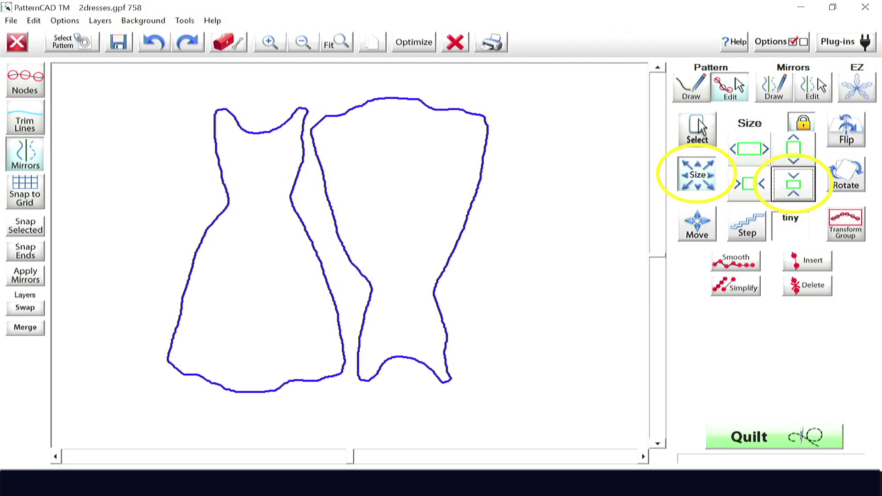
pyautogui.click(793, 184)
pyautogui.click(793, 184)
pyautogui.click(793, 183)
pyautogui.click(793, 184)
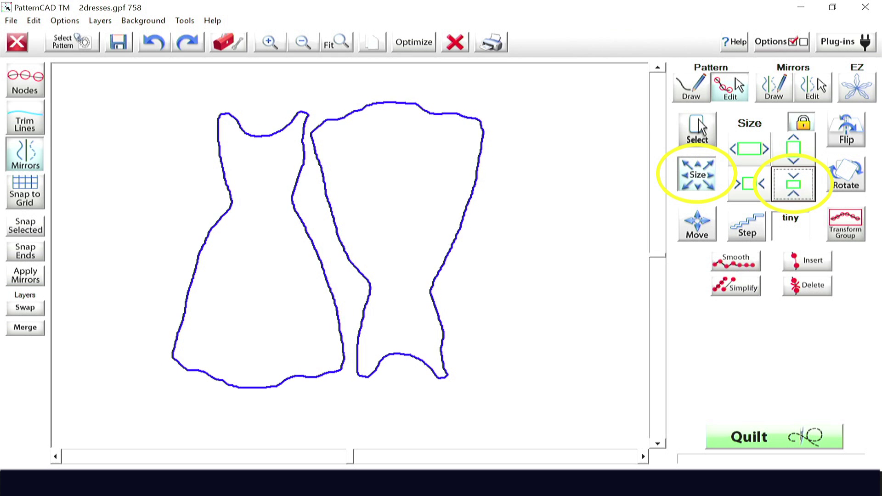
pyautogui.click(793, 184)
pyautogui.click(793, 184)
pyautogui.click(793, 184)
pyautogui.click(793, 184)
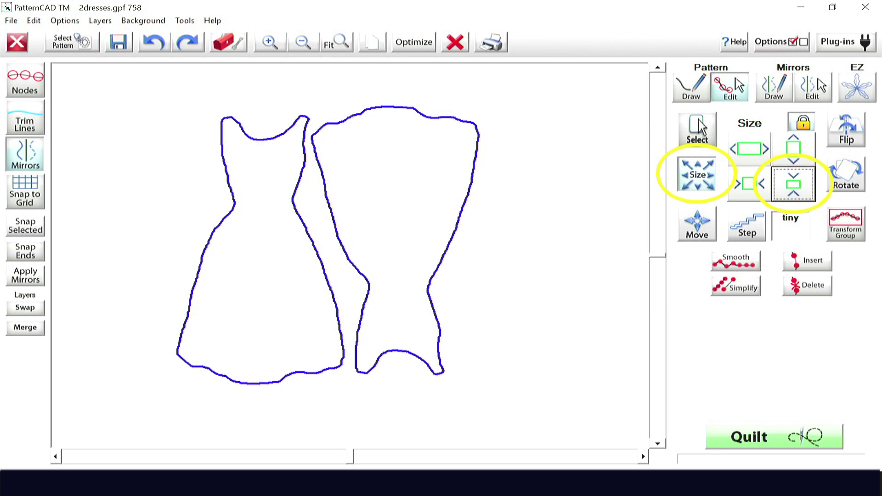
pyautogui.click(793, 183)
pyautogui.click(793, 184)
pyautogui.click(793, 184)
pyautogui.click(793, 184)
pyautogui.click(793, 183)
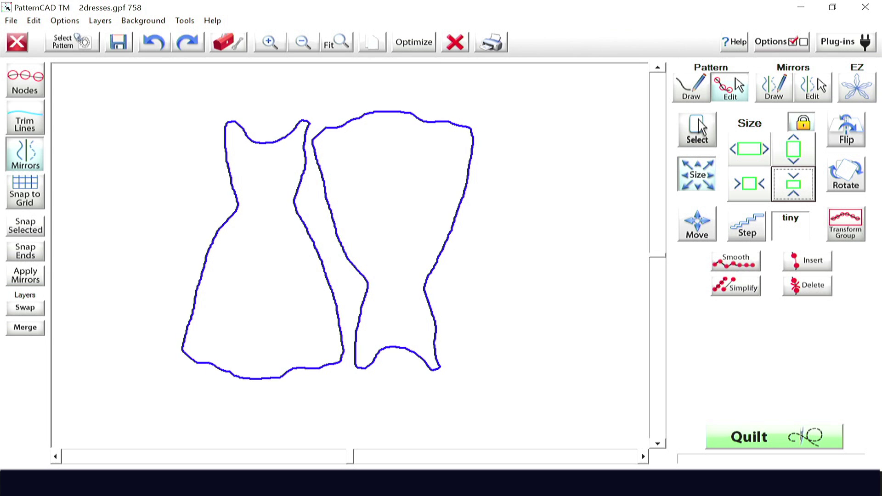
# Open the optimization of the two-dress pattern and animate its stitching order
pyautogui.click(413, 43)
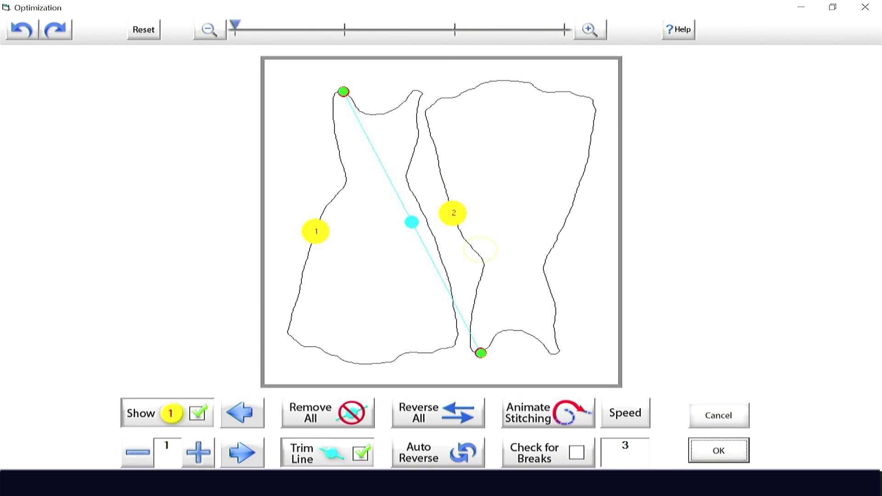
pyautogui.click(546, 411)
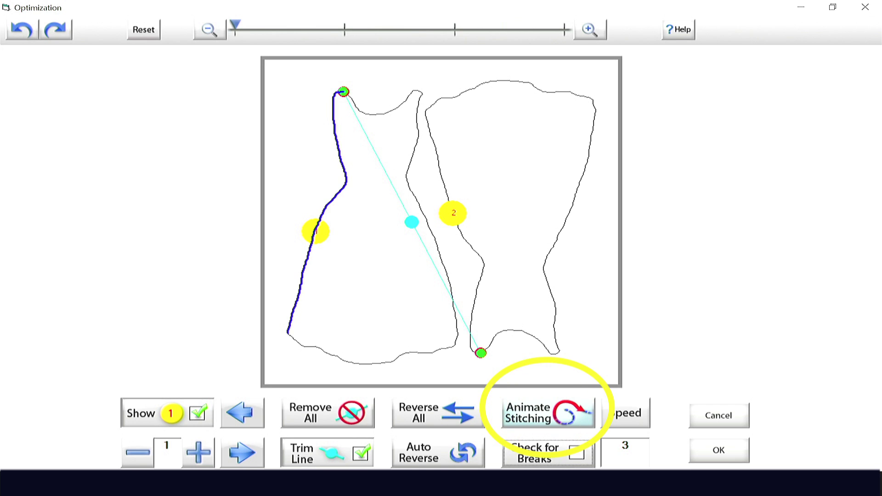